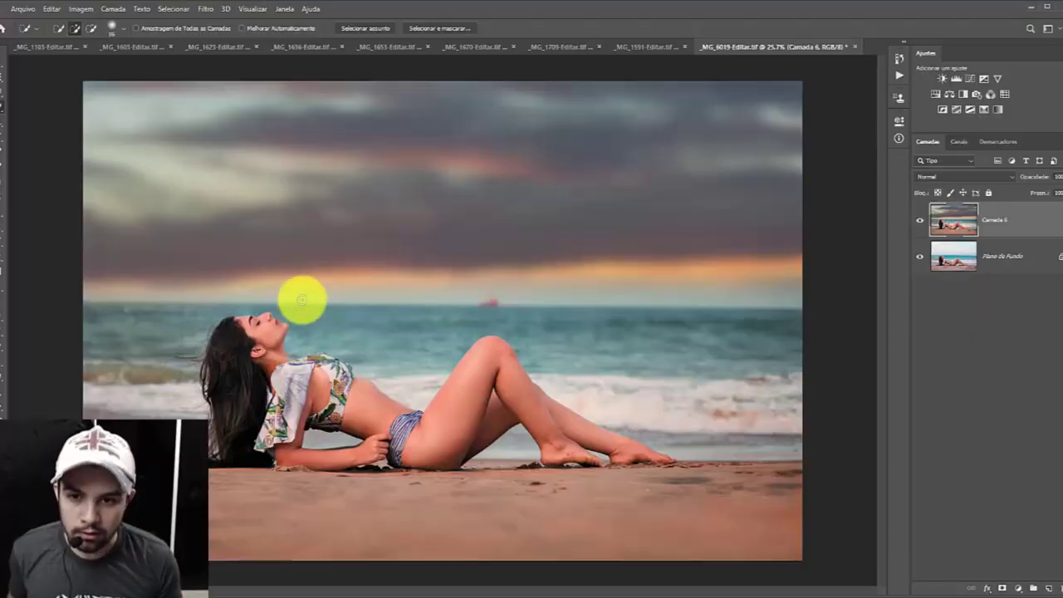
Step: Use the Quick Selection Tool to select the woman's face and neck
{"action": "left_click_drag", "start_coordinate": [418, 370], "coordinate": [441, 360]}
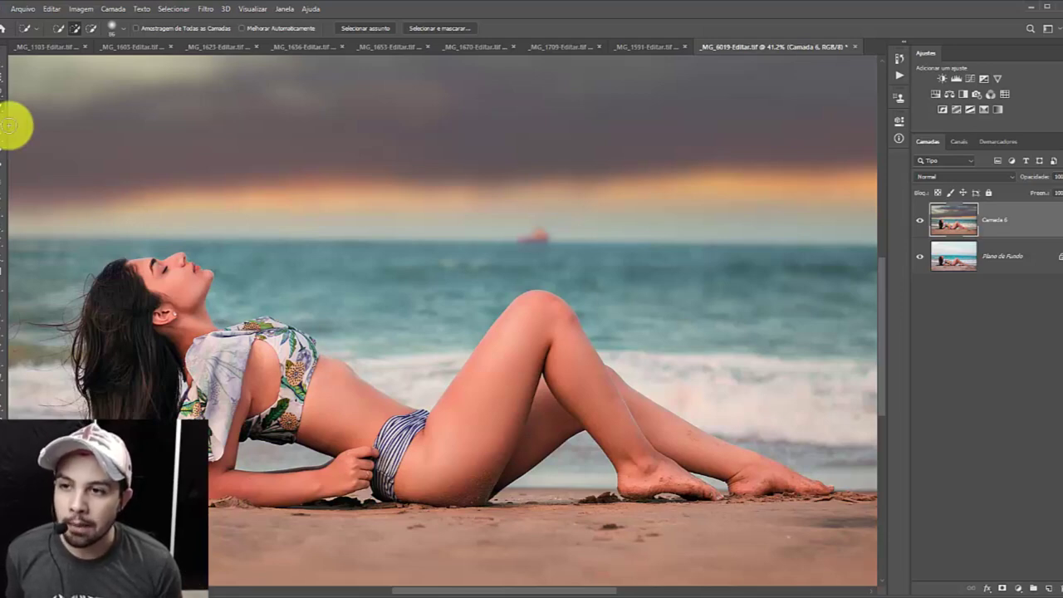
{"action": "right_click", "coordinate": [4, 108]}
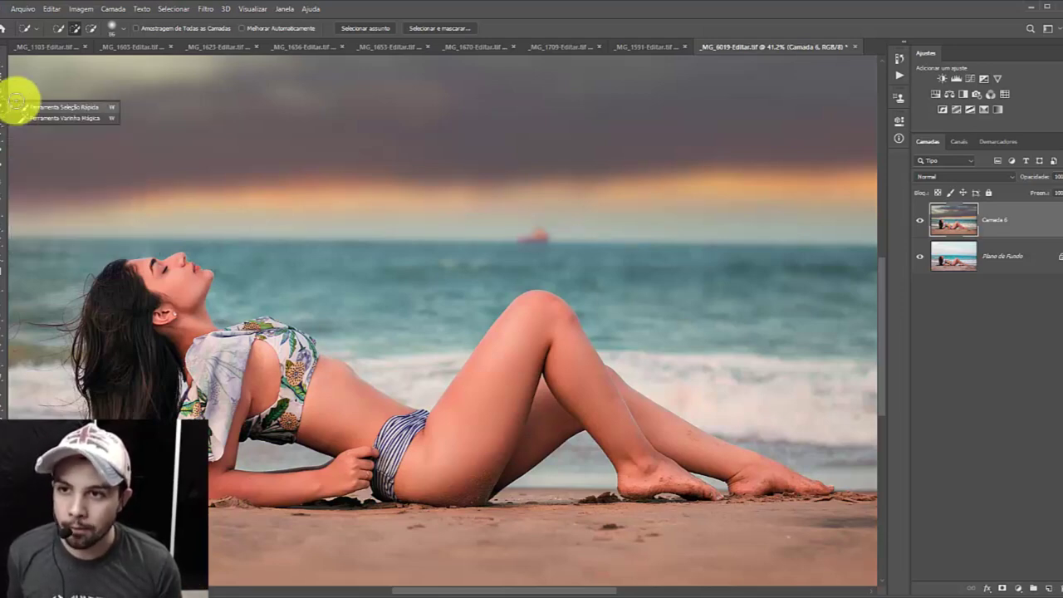
{"action": "left_click", "coordinate": [50, 128]}
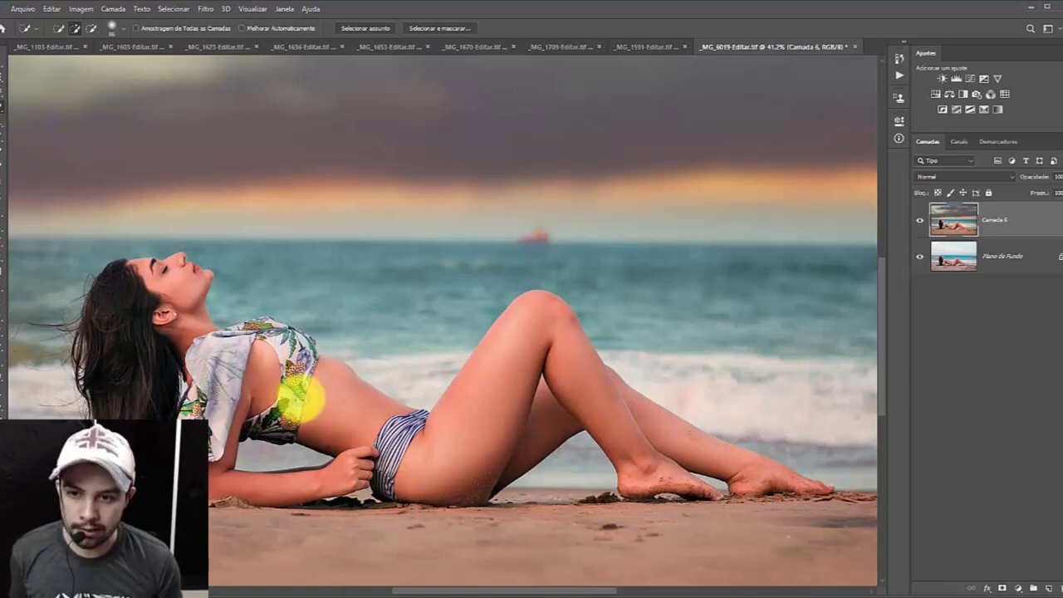
{"action": "scroll", "coordinate": [183, 312], "scroll_direction": "up", "scroll_amount": 2}
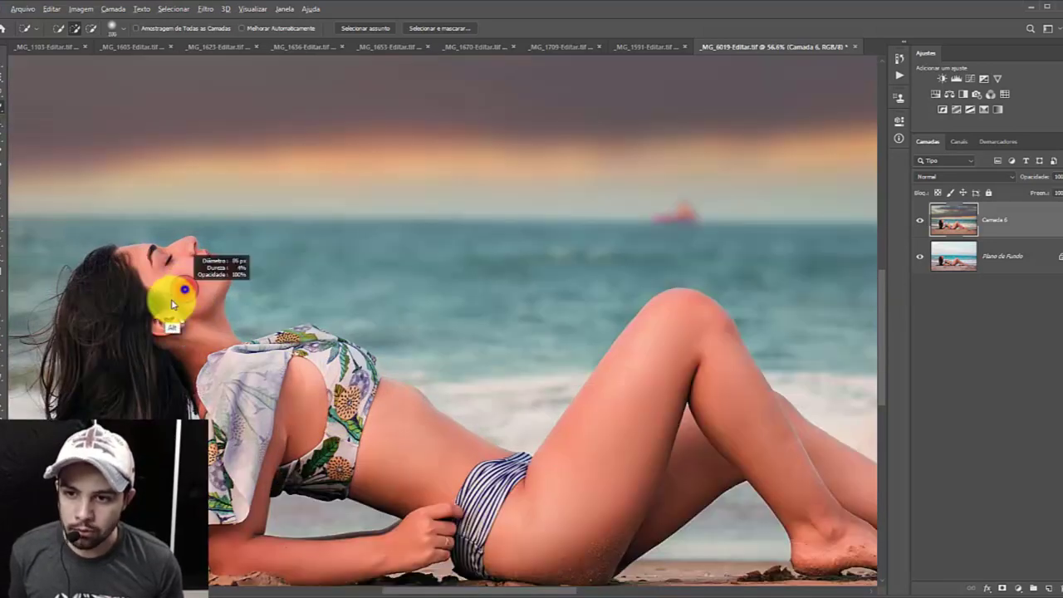
{"action": "mouse_move", "coordinate": [138, 252]}
{"action": "left_mouse_down"}
{"action": "mouse_move", "coordinate": [193, 358]}
{"action": "mouse_move", "coordinate": [321, 407]}
{"action": "mouse_move", "coordinate": [304, 410]}
{"action": "mouse_move", "coordinate": [274, 450]}
{"action": "mouse_move", "coordinate": [251, 523]}
{"action": "mouse_move", "coordinate": [227, 547]}
{"action": "mouse_move", "coordinate": [316, 557]}
{"action": "mouse_move", "coordinate": [403, 437]}
{"action": "mouse_move", "coordinate": [412, 461]}
{"action": "left_mouse_up"}
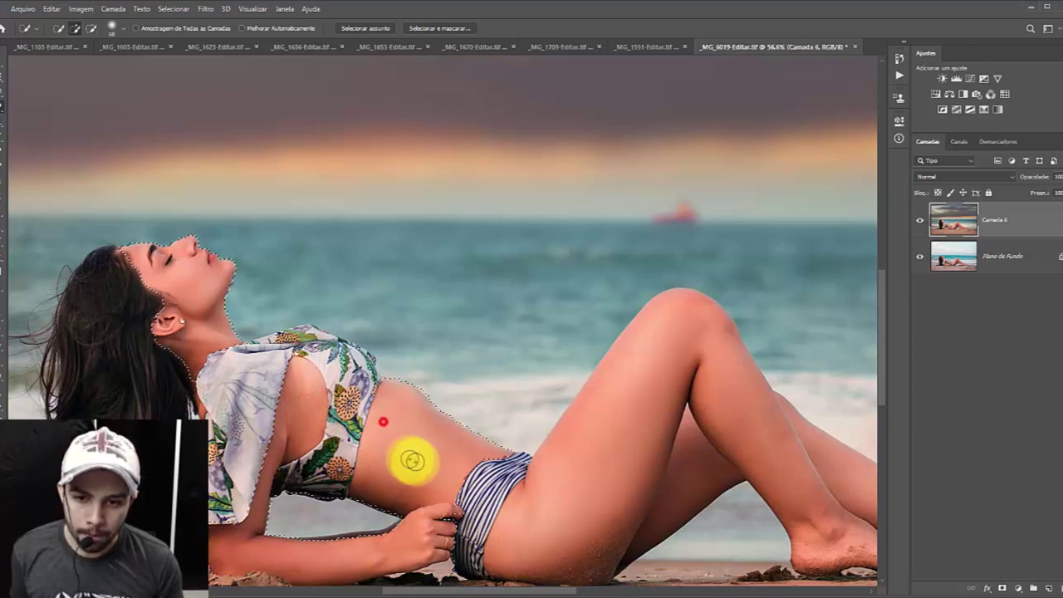
Step: Extend the selection over her shoulder, subtract the sleeve and bikini bottom, and fit the view
{"action": "mouse_move", "coordinate": [667, 379]}
{"action": "left_mouse_down"}
{"action": "mouse_move", "coordinate": [602, 405]}
{"action": "mouse_move", "coordinate": [669, 396]}
{"action": "mouse_move", "coordinate": [717, 439]}
{"action": "mouse_move", "coordinate": [725, 417]}
{"action": "mouse_move", "coordinate": [789, 459]}
{"action": "mouse_move", "coordinate": [868, 484]}
{"action": "mouse_move", "coordinate": [858, 479]}
{"action": "left_mouse_up"}
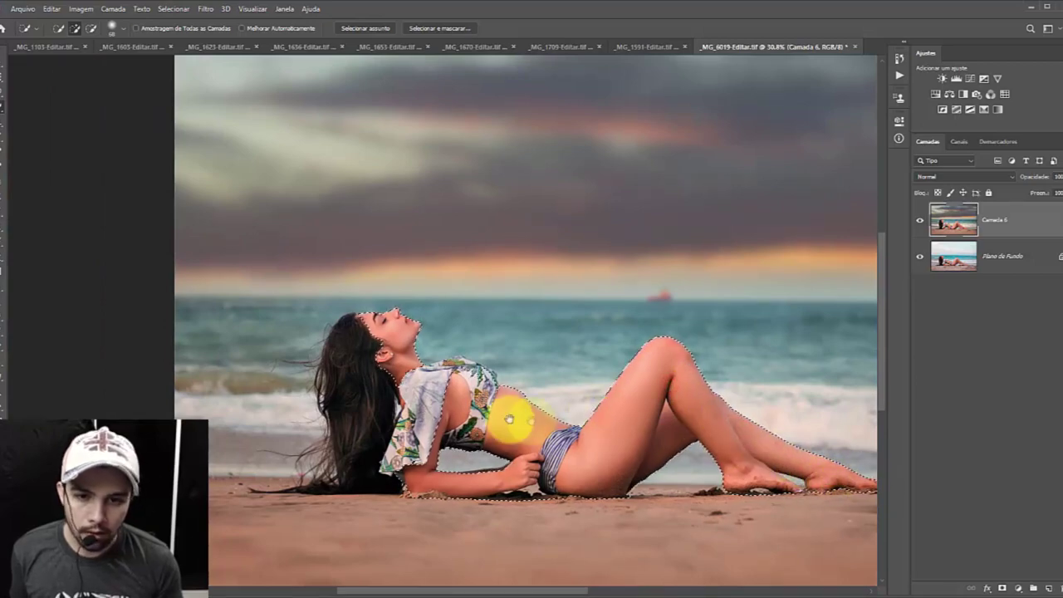
{"action": "left_click_drag", "start_coordinate": [487, 391], "coordinate": [531, 377]}
{"action": "mouse_move", "coordinate": [430, 350]}
{"action": "left_mouse_down"}
{"action": "mouse_move", "coordinate": [410, 387]}
{"action": "mouse_move", "coordinate": [374, 396]}
{"action": "mouse_move", "coordinate": [414, 386]}
{"action": "mouse_move", "coordinate": [410, 405]}
{"action": "left_mouse_up"}
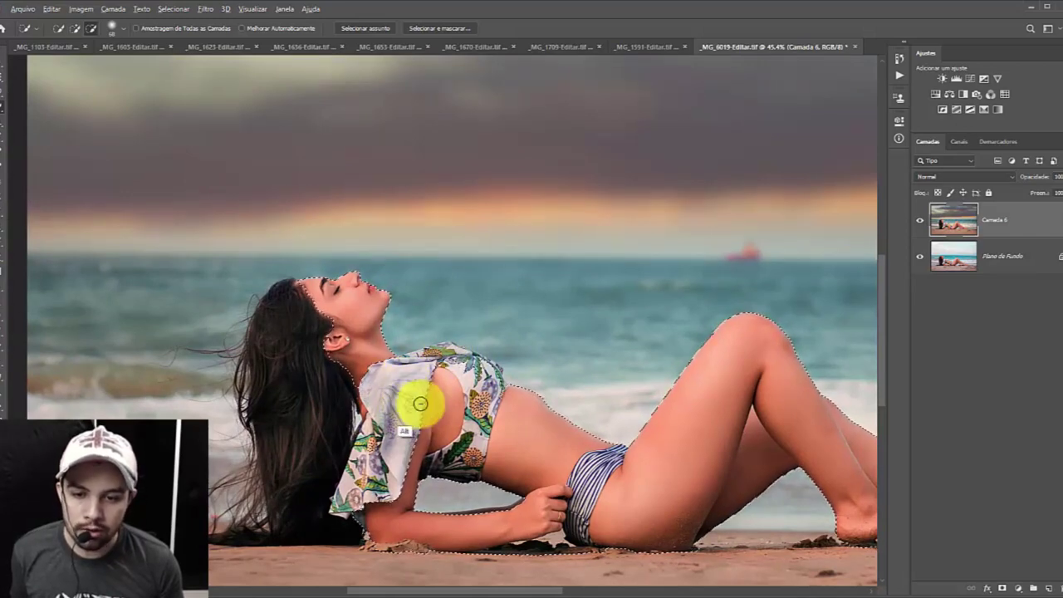
{"action": "mouse_move", "coordinate": [410, 405]}
{"action": "left_mouse_down"}
{"action": "mouse_move", "coordinate": [408, 379]}
{"action": "mouse_move", "coordinate": [380, 481]}
{"action": "mouse_move", "coordinate": [363, 493]}
{"action": "mouse_move", "coordinate": [398, 391]}
{"action": "mouse_move", "coordinate": [446, 356]}
{"action": "mouse_move", "coordinate": [477, 384]}
{"action": "mouse_move", "coordinate": [472, 438]}
{"action": "left_mouse_up"}
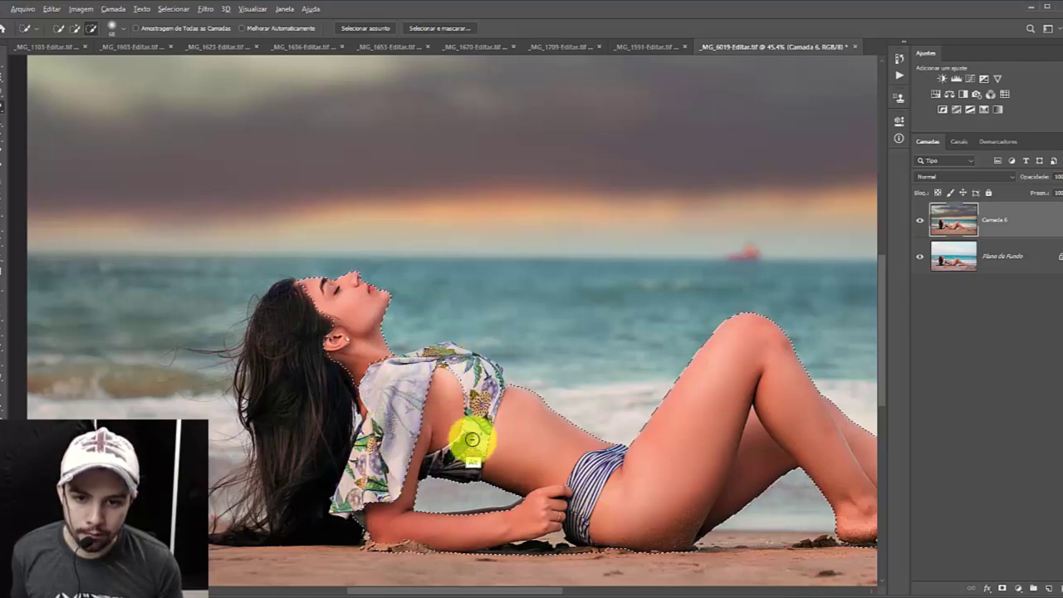
{"action": "mouse_move", "coordinate": [423, 465]}
{"action": "left_mouse_down"}
{"action": "mouse_move", "coordinate": [514, 422]}
{"action": "mouse_move", "coordinate": [592, 482]}
{"action": "mouse_move", "coordinate": [598, 474]}
{"action": "mouse_move", "coordinate": [578, 517]}
{"action": "mouse_move", "coordinate": [585, 478]}
{"action": "mouse_move", "coordinate": [614, 450]}
{"action": "mouse_move", "coordinate": [583, 492]}
{"action": "left_mouse_up"}
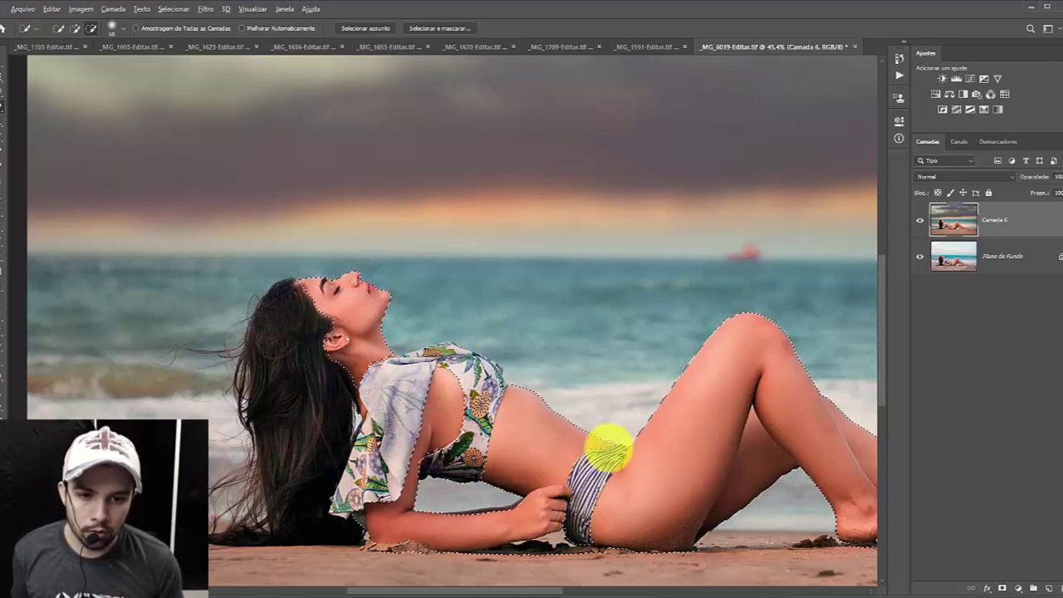
{"action": "key", "text": "ctrl+0"}
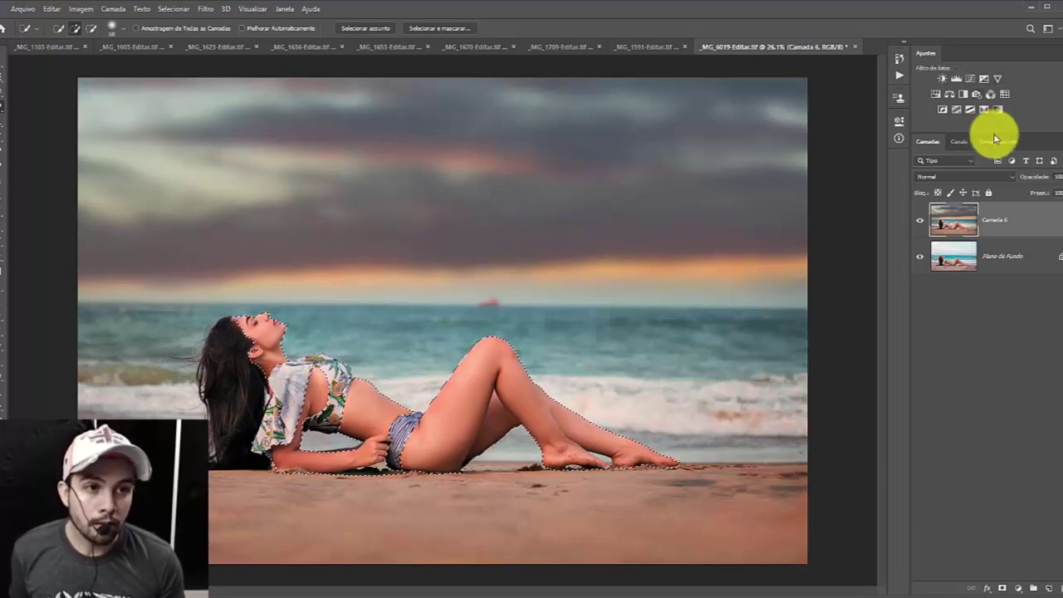
Step: Add a Photo Filter adjustment masked to her body using Filtro de Aquecimento (85)
{"action": "left_click", "coordinate": [976, 94]}
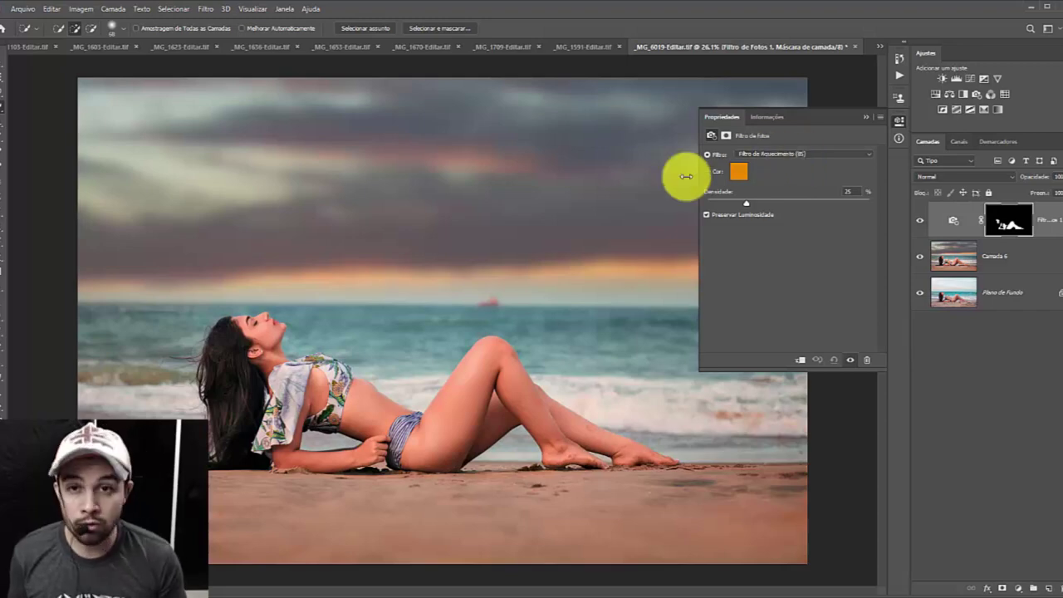
{"action": "left_click", "coordinate": [799, 153]}
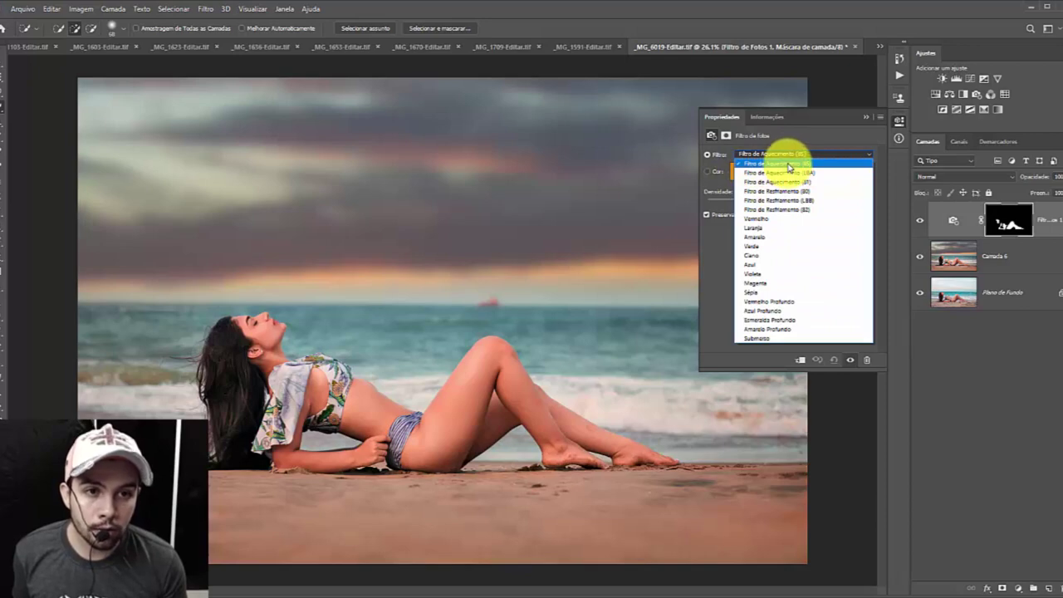
{"action": "left_click", "coordinate": [787, 164]}
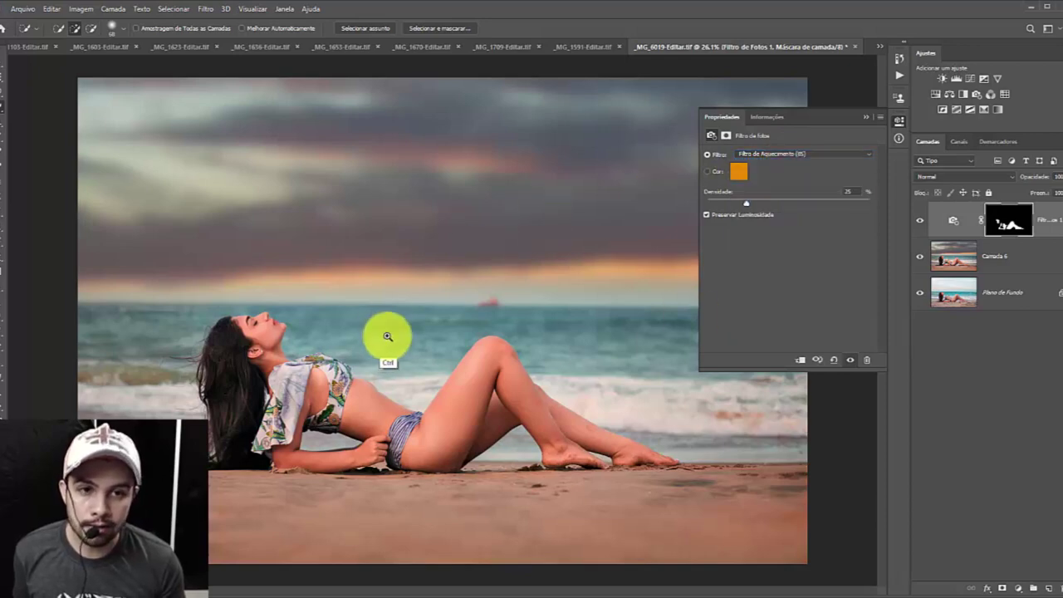
{"action": "left_click_drag", "start_coordinate": [387, 335], "coordinate": [398, 313]}
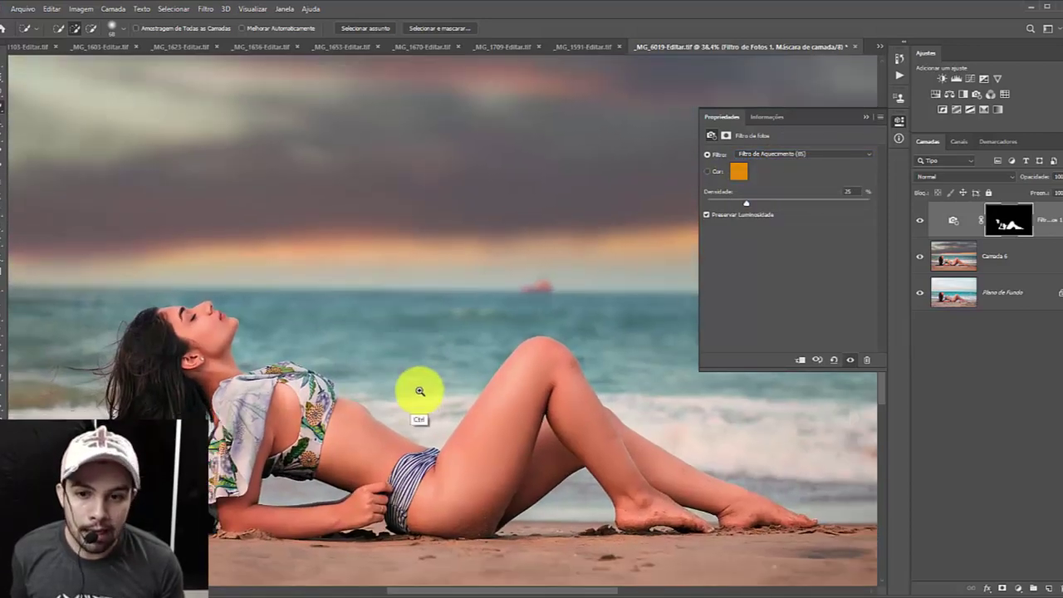
{"action": "left_click_drag", "start_coordinate": [419, 391], "coordinate": [453, 351]}
Step: Set the filter density to 50% and close the Photo Filter settings
{"action": "left_click_drag", "start_coordinate": [746, 203], "coordinate": [853, 202]}
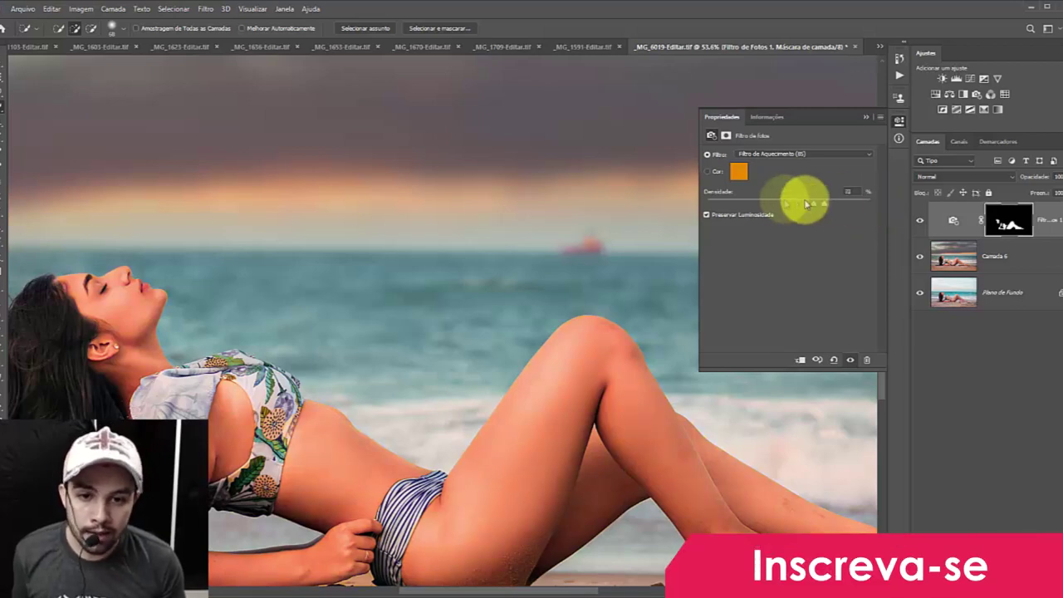
{"action": "mouse_move", "coordinate": [871, 209]}
{"action": "left_mouse_down"}
{"action": "mouse_move", "coordinate": [735, 210]}
{"action": "mouse_move", "coordinate": [789, 222]}
{"action": "left_mouse_up"}
{"action": "left_click", "coordinate": [786, 204]}
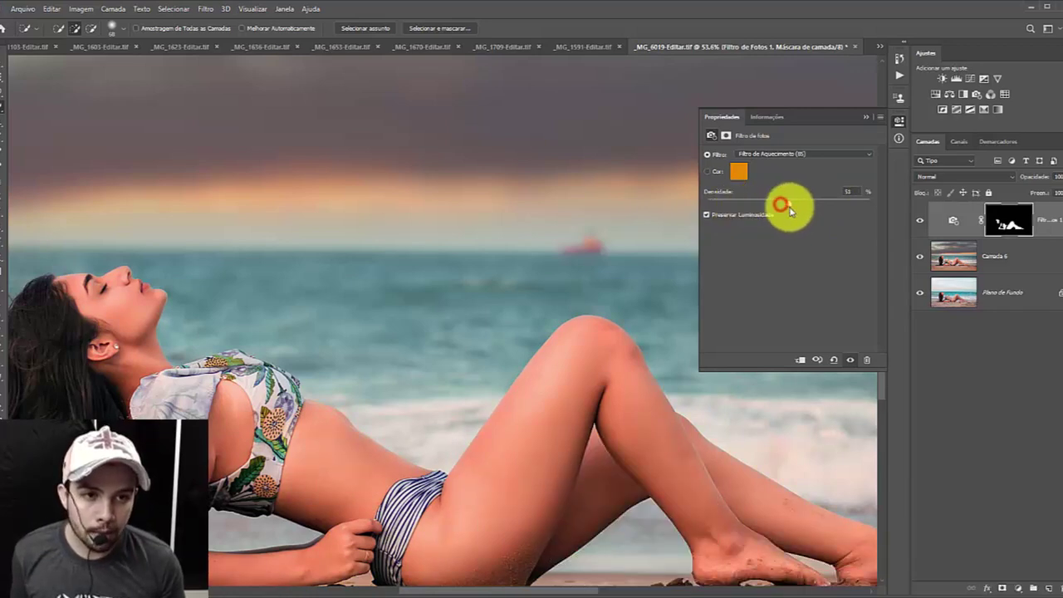
{"action": "left_click_drag", "start_coordinate": [788, 214], "coordinate": [785, 212]}
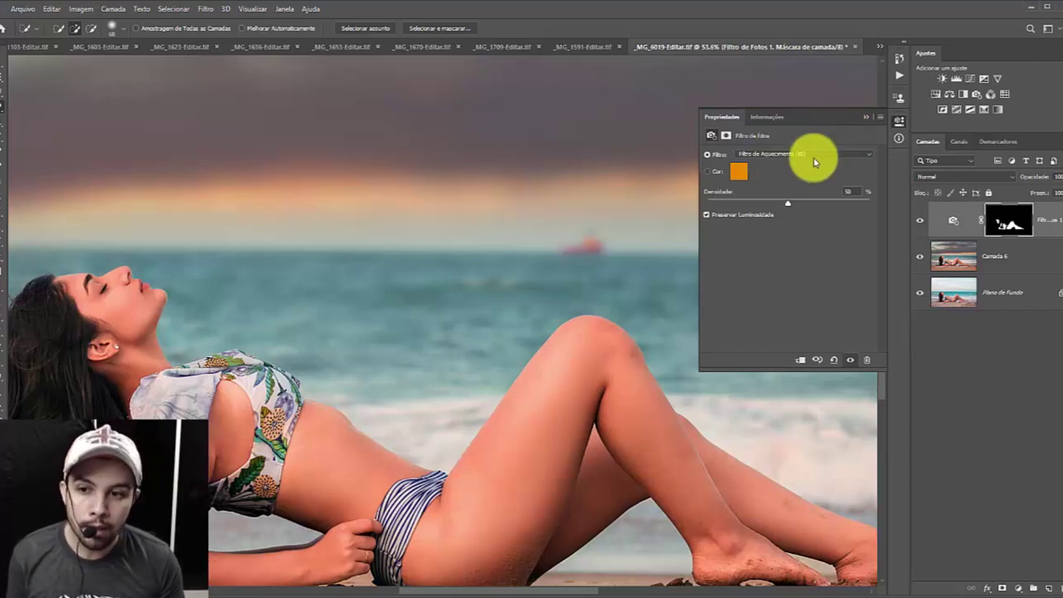
{"action": "left_click", "coordinate": [865, 116]}
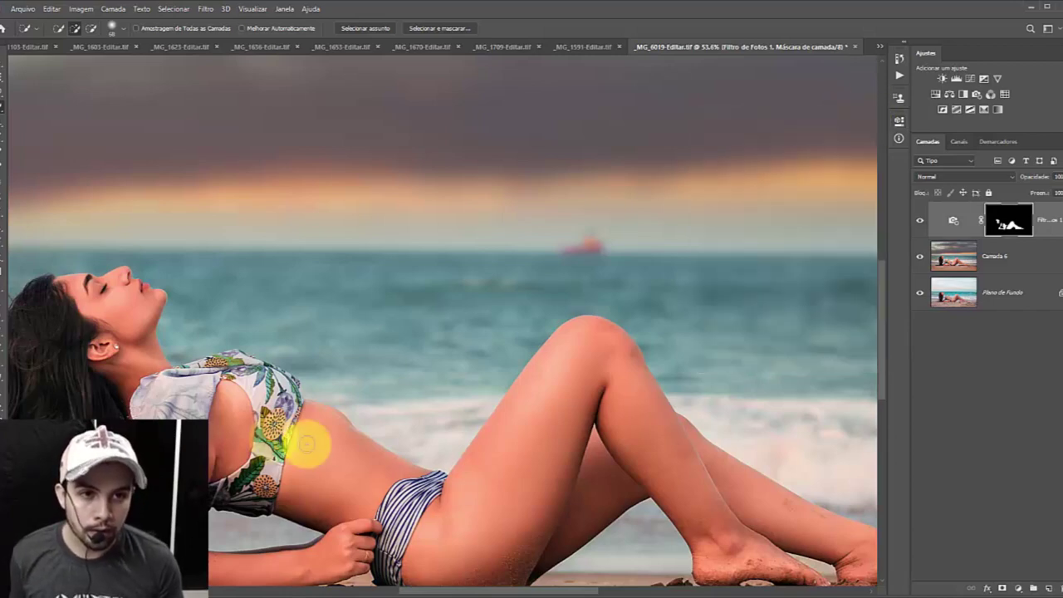
{"action": "scroll", "coordinate": [581, 249], "scroll_direction": "down", "scroll_amount": 2}
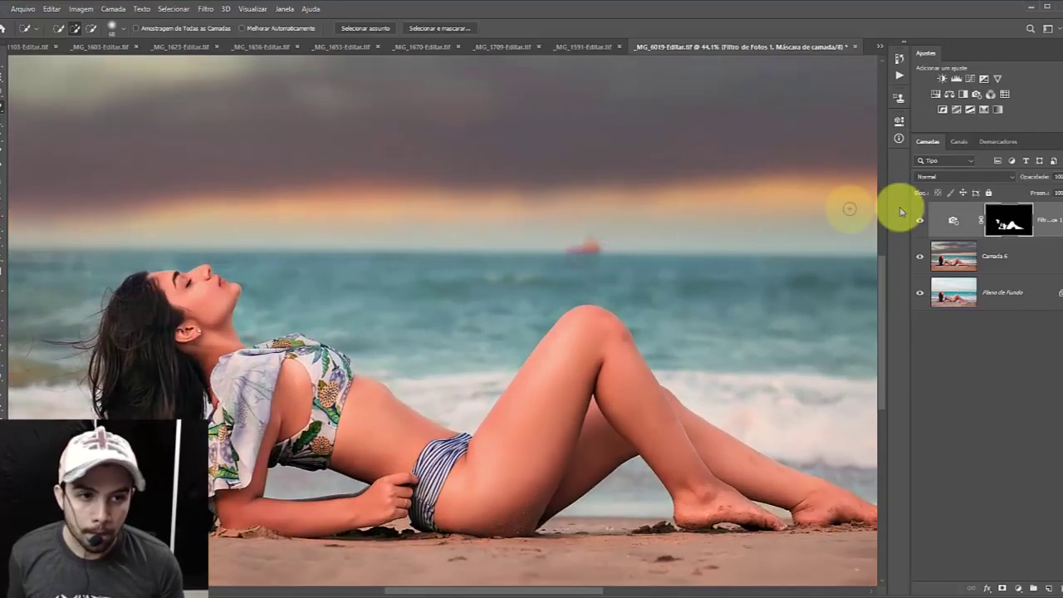
{"action": "left_click", "coordinate": [906, 261]}
{"action": "key", "text": "alt+bracketright"}
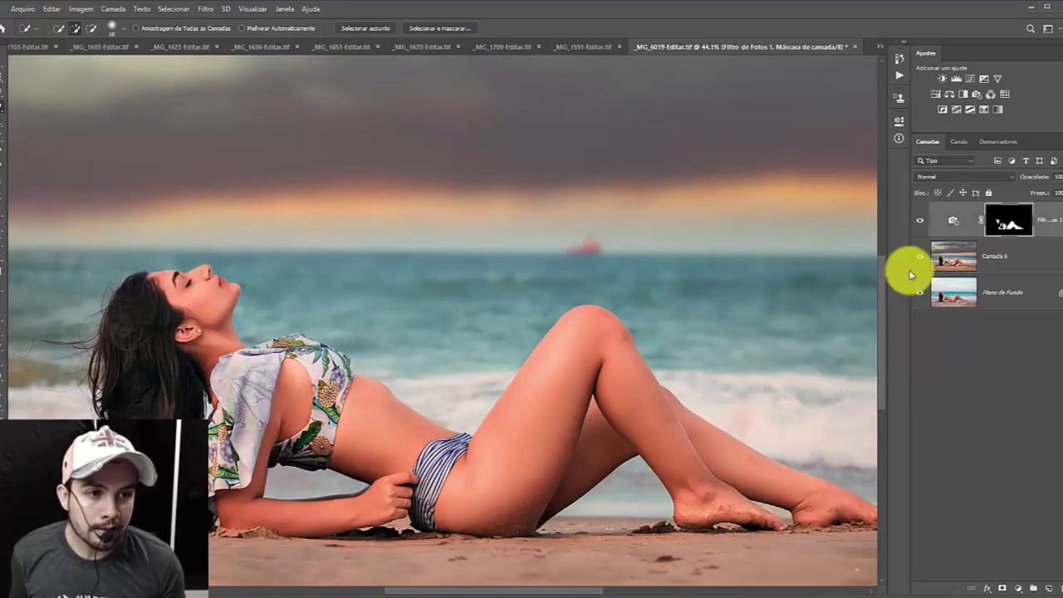
{"action": "left_click", "coordinate": [1008, 220], "text": "alt"}
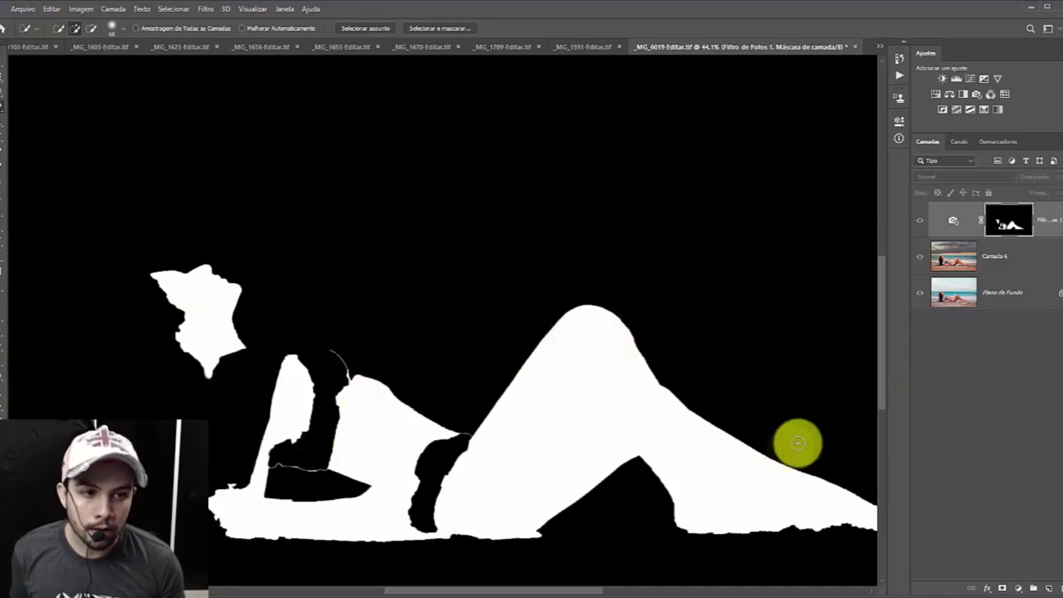
{"action": "left_click", "coordinate": [1008, 220], "text": "alt"}
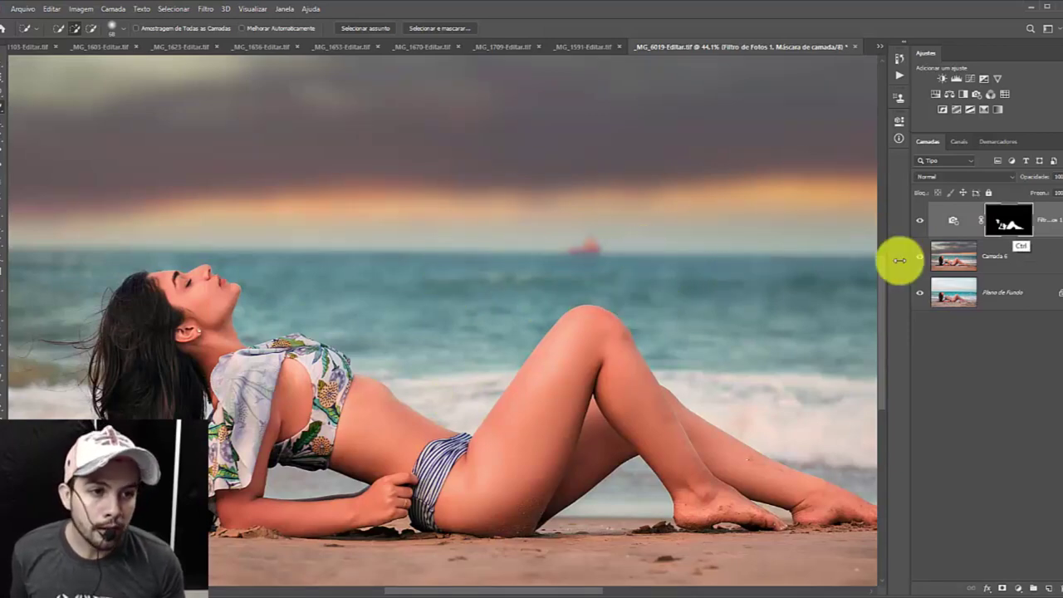
{"action": "left_click", "coordinate": [953, 220], "text": "ctrl"}
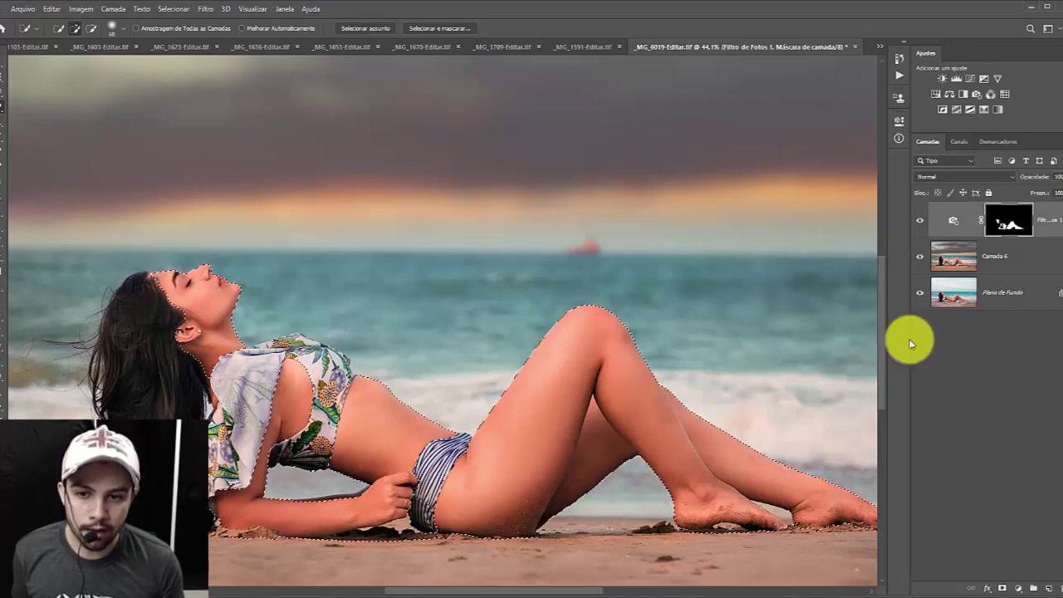
{"action": "key", "text": "ctrl+d"}
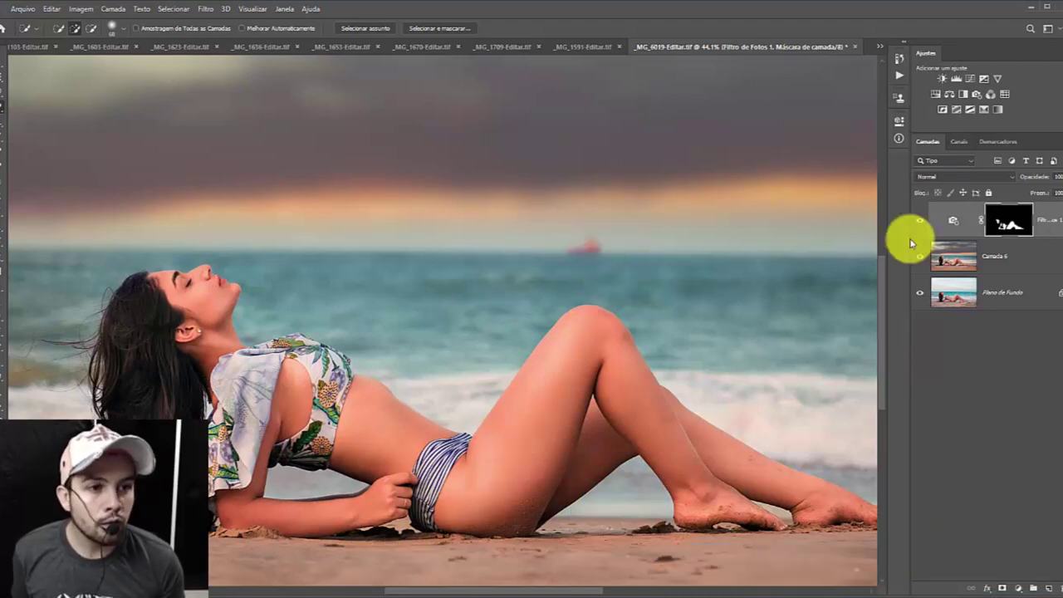
{"action": "left_click", "coordinate": [953, 258], "text": "ctrl"}
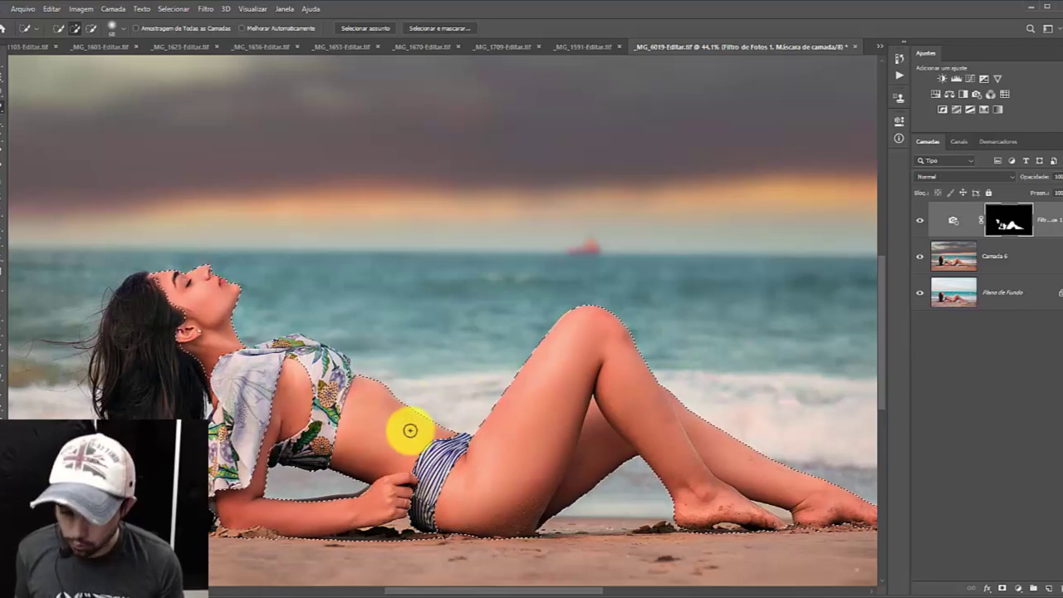
{"action": "mouse_move", "coordinate": [404, 438]}
{"action": "left_mouse_down"}
{"action": "mouse_move", "coordinate": [539, 303]}
{"action": "mouse_move", "coordinate": [429, 289]}
{"action": "left_mouse_up"}
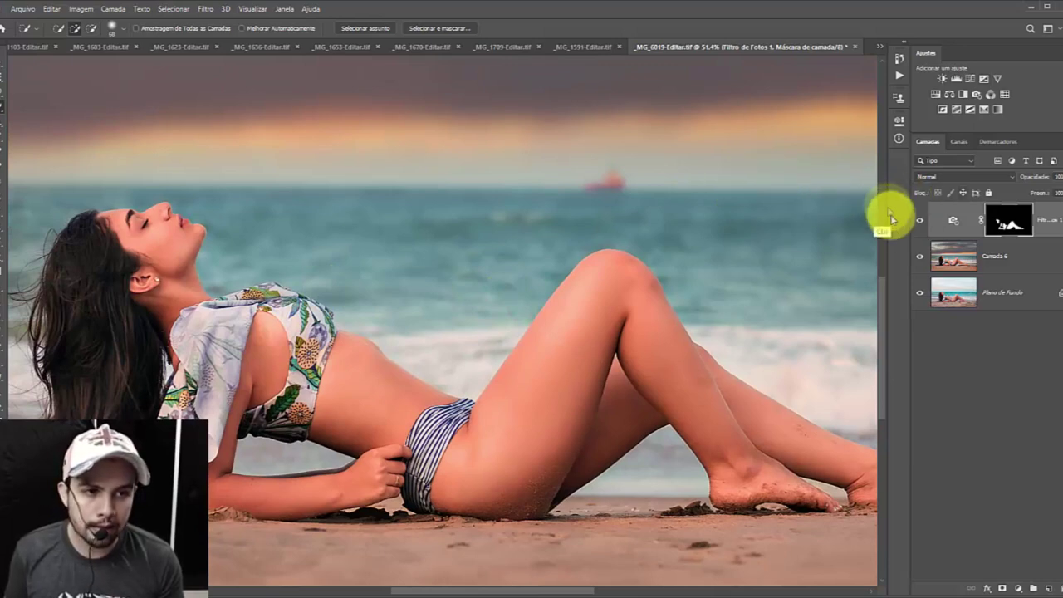
Step: Duplicate Filtro de Fotos 1 twice and compare with the unfiltered Camada 6 at different zooms
{"action": "key", "text": "ctrl+j"}
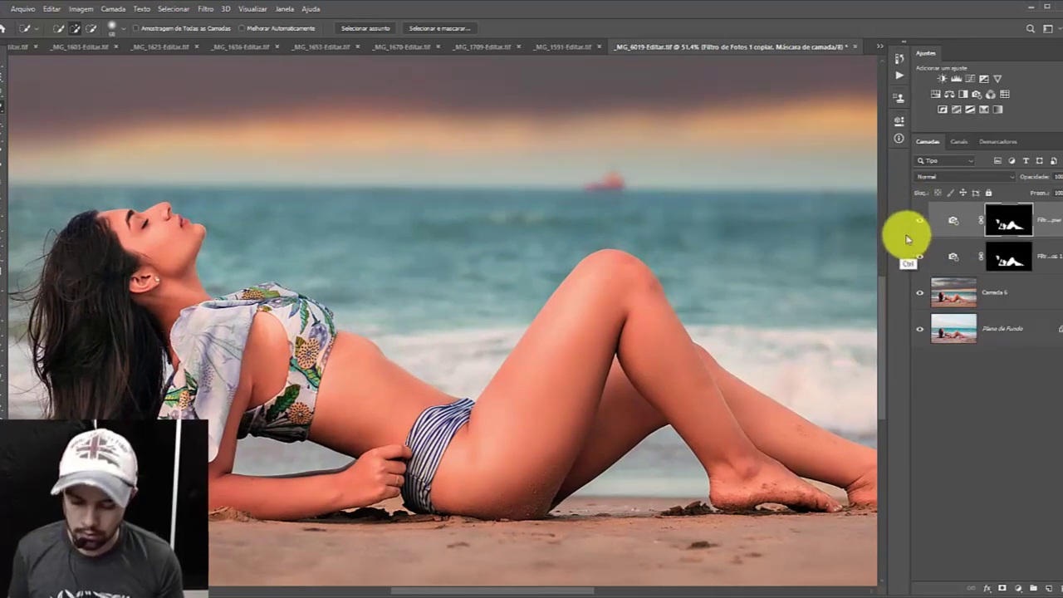
{"action": "key", "text": "ctrl+j"}
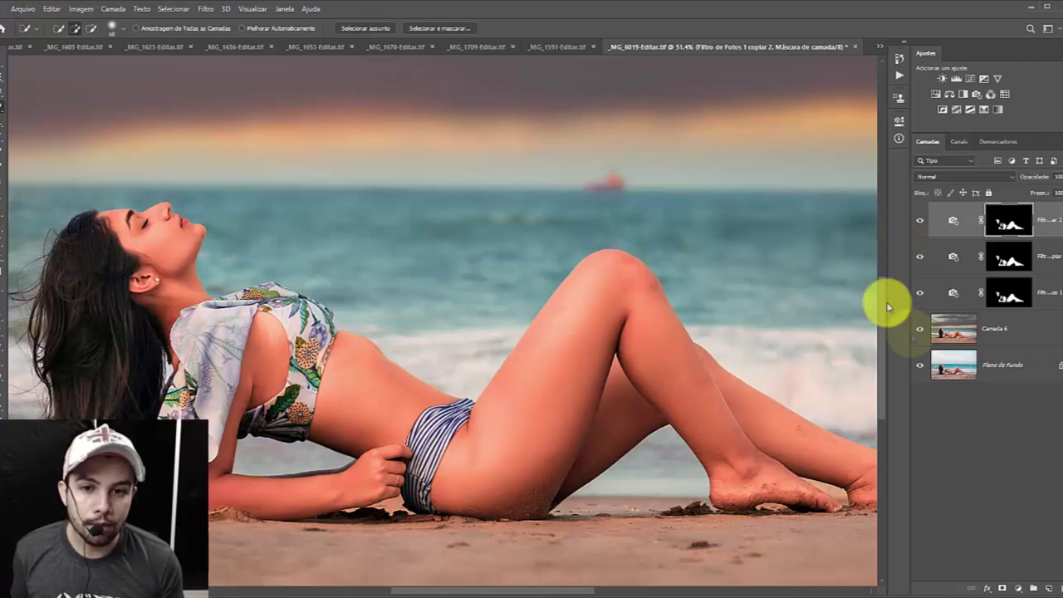
{"action": "left_click", "coordinate": [919, 332], "text": "alt"}
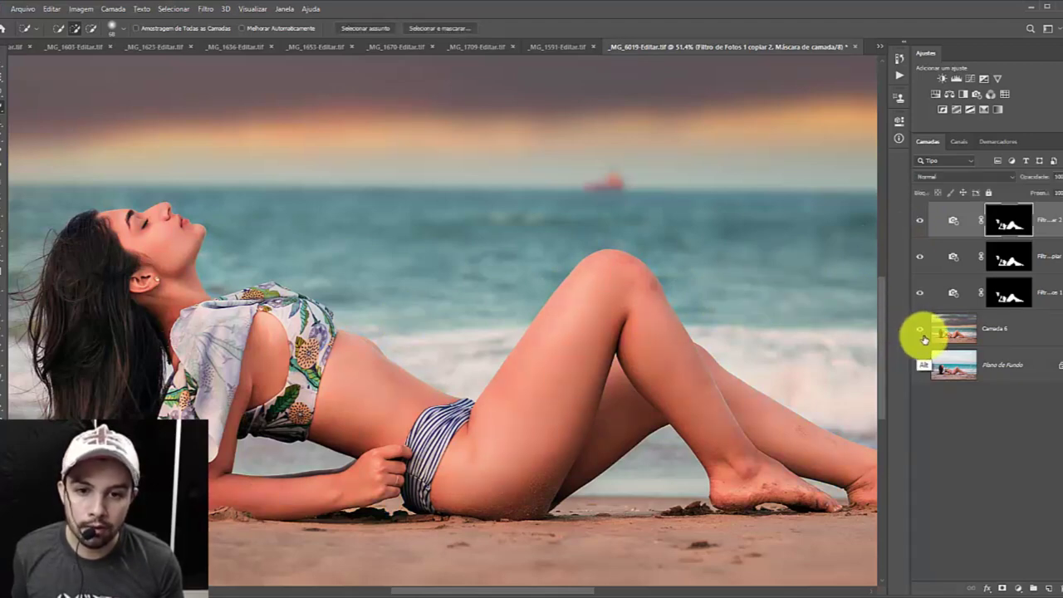
{"action": "left_click", "coordinate": [615, 342], "text": "ctrl"}
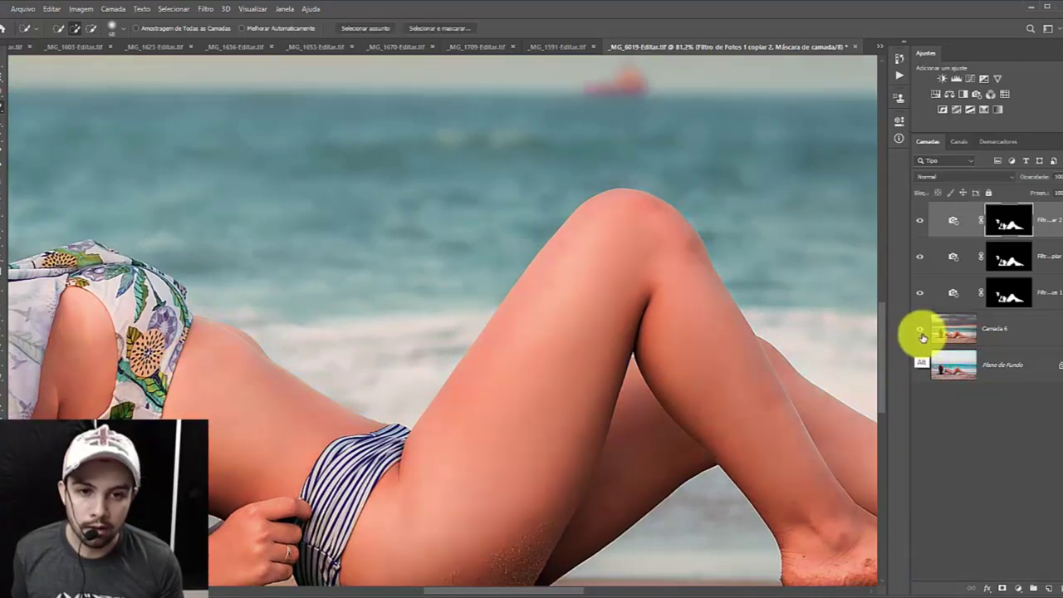
{"action": "left_click_drag", "start_coordinate": [688, 332], "coordinate": [623, 353]}
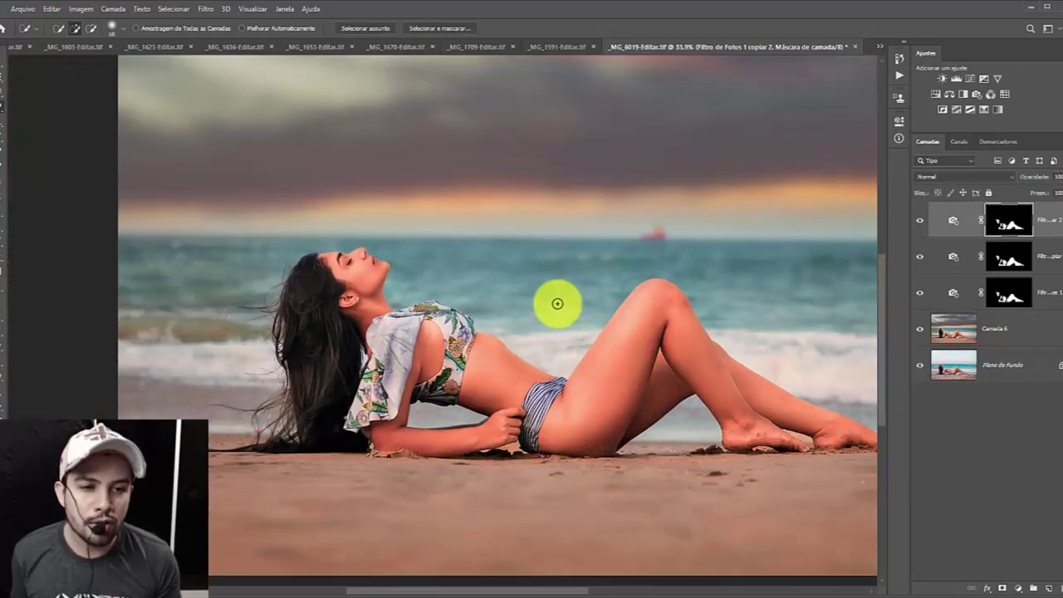
{"action": "left_click_drag", "start_coordinate": [725, 297], "coordinate": [411, 302]}
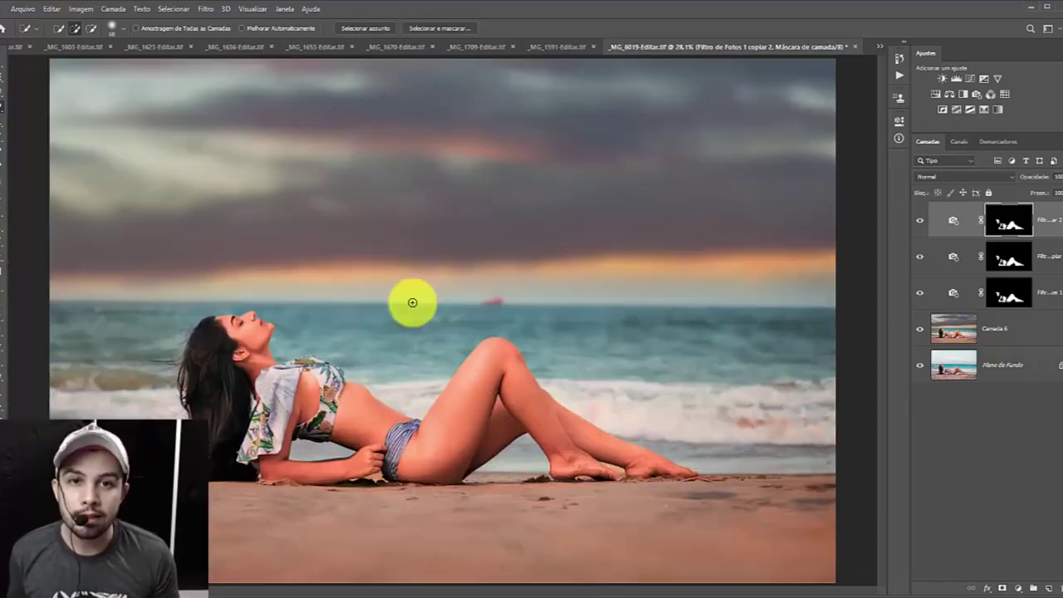